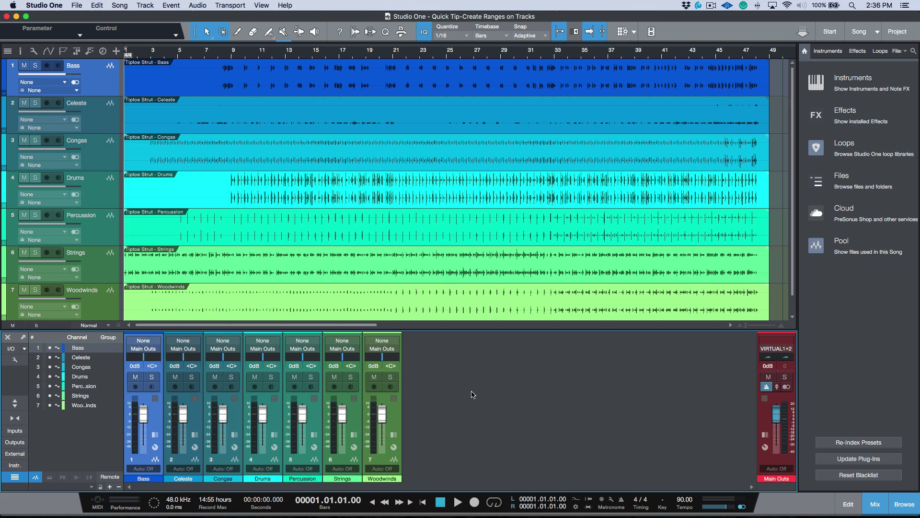
Hide the Celeste through Woodwinds tracks and enlarge the remaining Bass track to the Large height.
{"action": "left_click", "coordinate": [103, 141]}
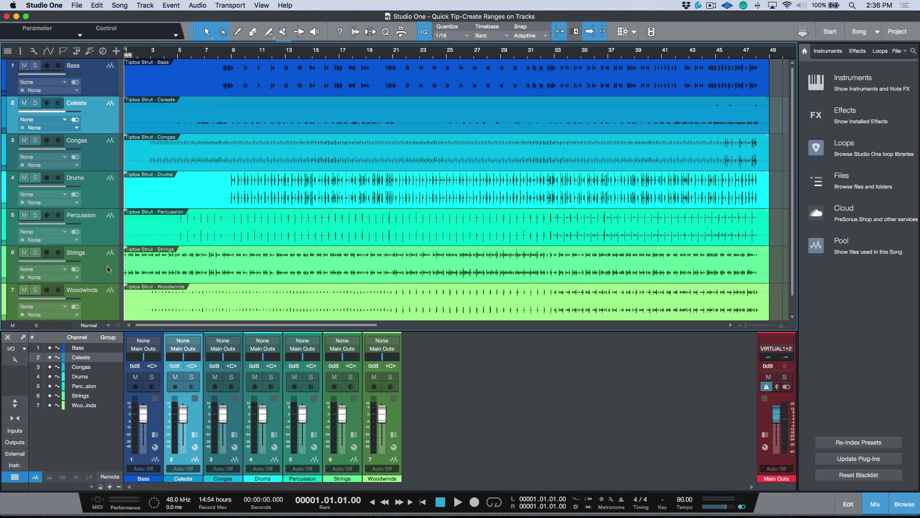
{"action": "left_click", "coordinate": [104, 306], "text": "shift"}
{"action": "key", "text": "shift+h"}
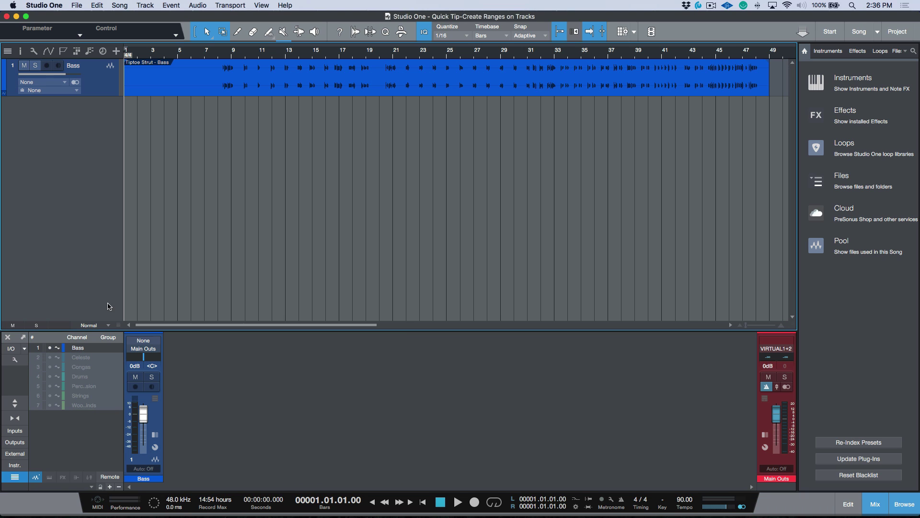
{"action": "key", "text": "shift+e"}
{"action": "key", "text": "shift+e"}
{"action": "key", "text": "shift+e"}
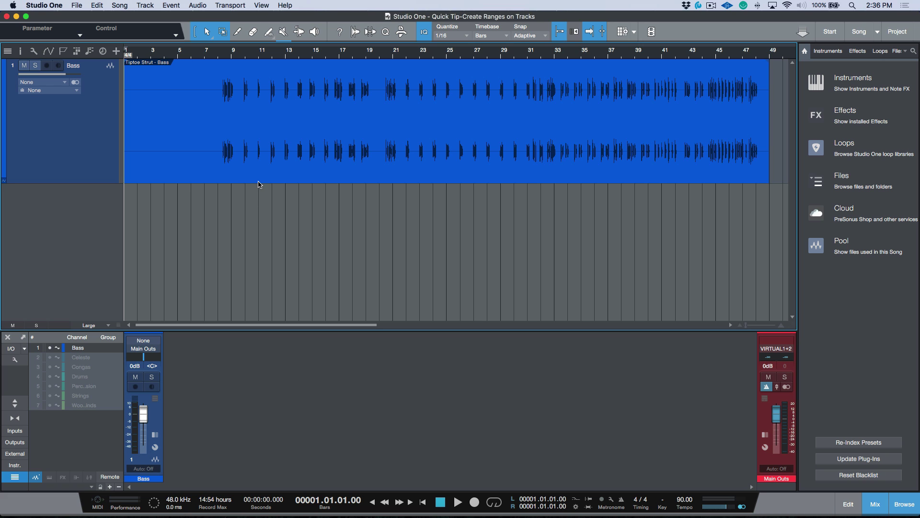
Split the Bass event into five sections at about bars 7.4, 19.4, 28.1 and 42.3.
{"action": "key", "text": "3"}
{"action": "left_click", "coordinate": [216, 99]}
{"action": "left_click", "coordinate": [377, 108]}
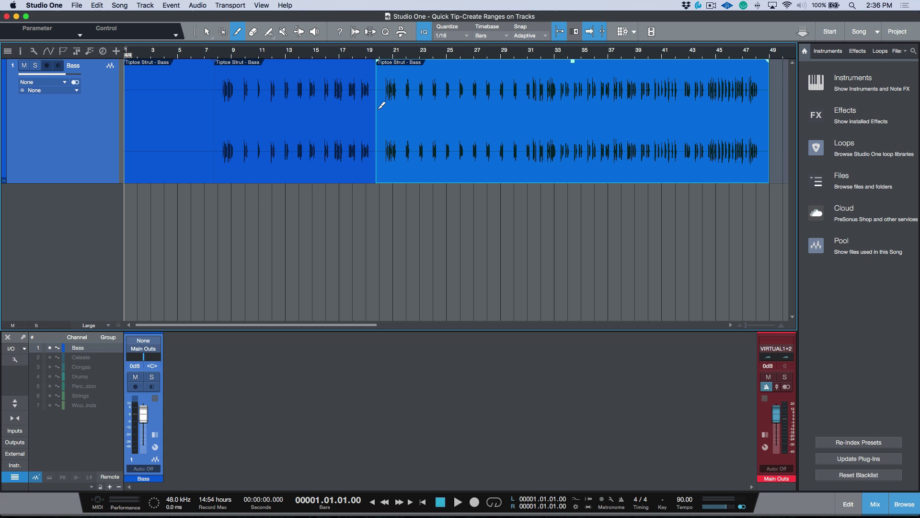
{"action": "left_click", "coordinate": [488, 109]}
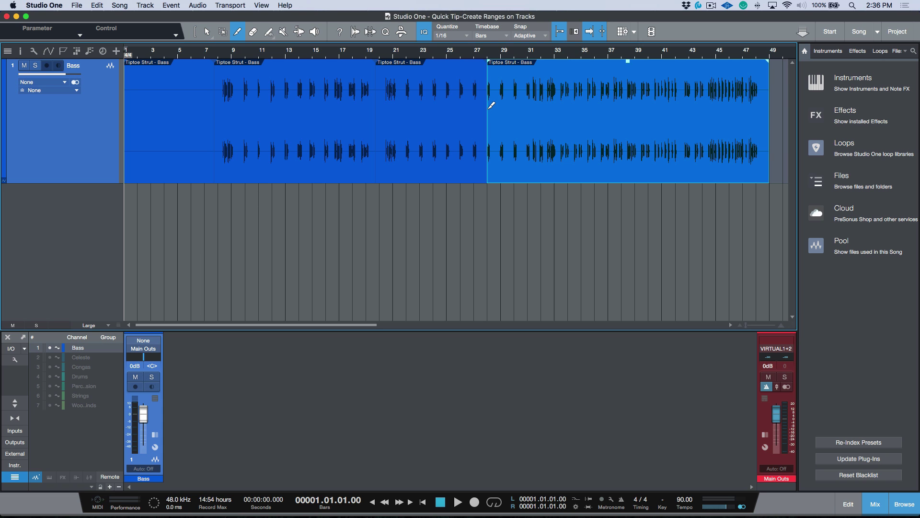
{"action": "left_click", "coordinate": [682, 104]}
Recolor the Bass track purple and return to the Arrow tool.
{"action": "left_click", "coordinate": [7, 116]}
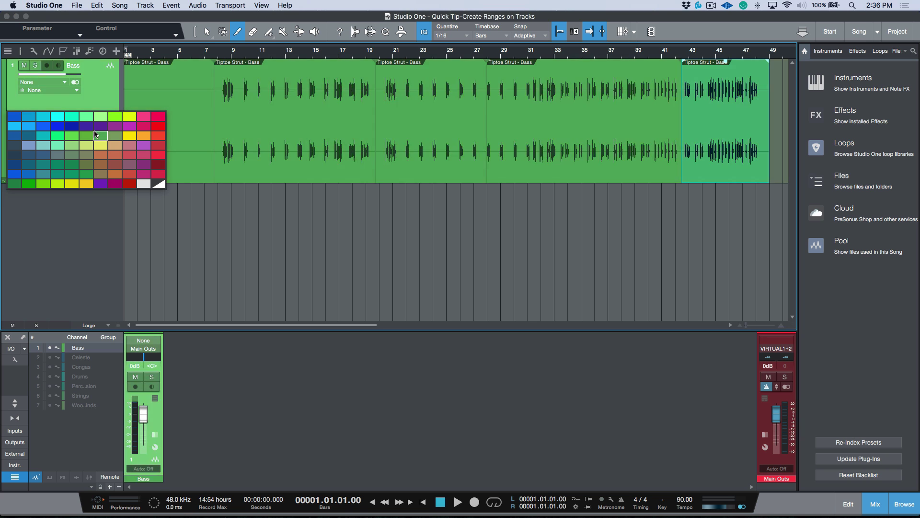
{"action": "left_click", "coordinate": [98, 134]}
{"action": "key", "text": "1"}
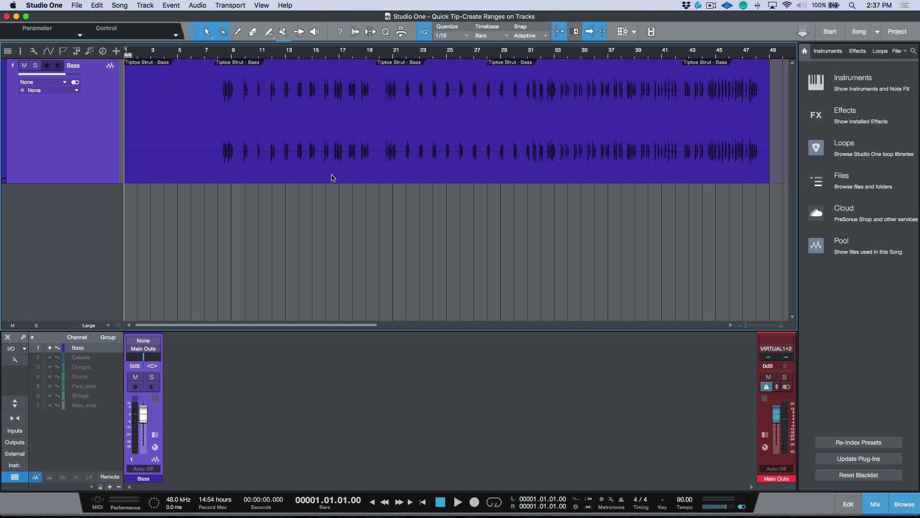
Expand the Bass track's Volume and Pan automation envelopes and select the Arrow tool.
{"action": "right_click", "coordinate": [100, 143]}
{"action": "left_click", "coordinate": [130, 149]}
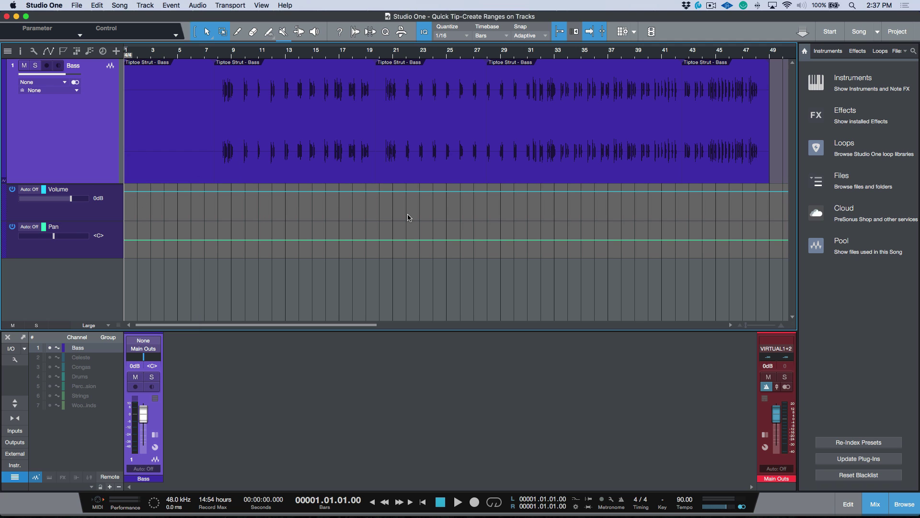
{"action": "left_click", "coordinate": [209, 32]}
{"action": "left_click", "coordinate": [215, 59]}
{"action": "left_click", "coordinate": [208, 33]}
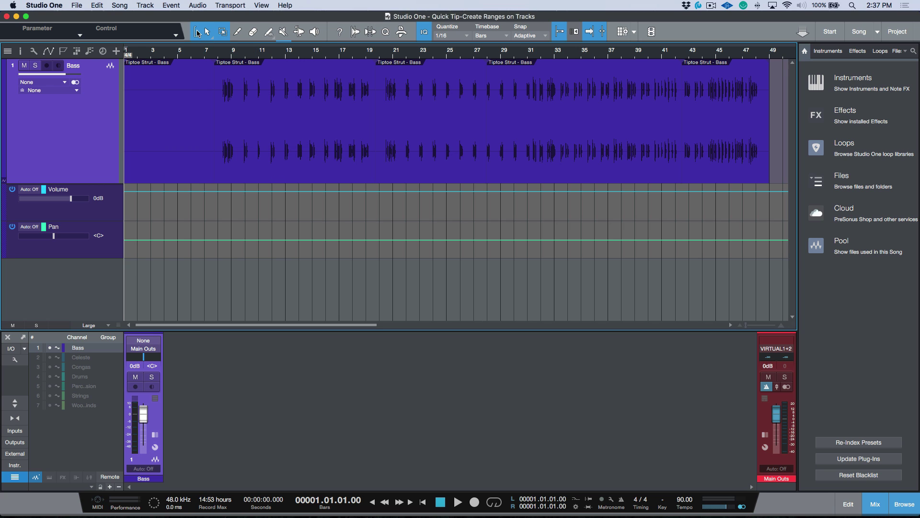
Try dipping the Bass Volume envelope around bar 14 with hand-placed points, and restore the volume to 0 dB.
{"action": "left_click", "coordinate": [239, 195]}
{"action": "left_click", "coordinate": [301, 194]}
{"action": "left_click", "coordinate": [326, 194]}
{"action": "left_click_drag", "start_coordinate": [302, 194], "coordinate": [301, 209]}
{"action": "key", "text": "super+z"}
{"action": "key", "text": "super+z"}
{"action": "key", "text": "super+z"}
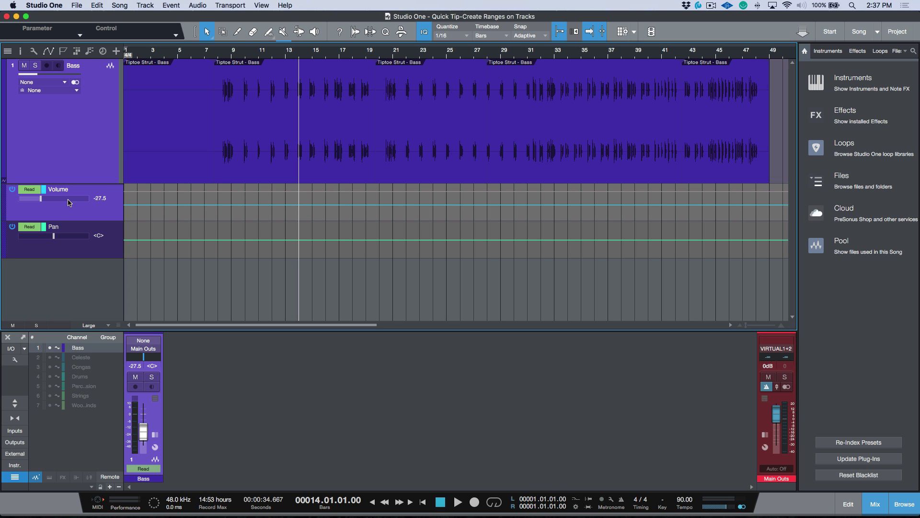
{"action": "left_click", "coordinate": [40, 198], "text": "alt"}
Try lowering the Bass Volume envelope over about bars 9 to 19 and 22 to 28 with the Range tool, and hide the envelopes.
{"action": "left_click", "coordinate": [223, 31]}
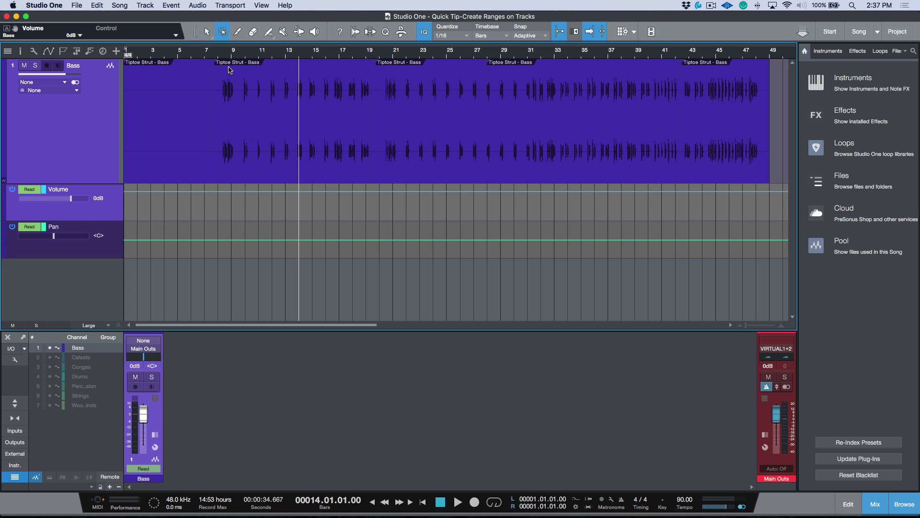
{"action": "mouse_move", "coordinate": [235, 201]}
{"action": "left_mouse_down"}
{"action": "mouse_move", "coordinate": [490, 213]}
{"action": "mouse_move", "coordinate": [466, 193]}
{"action": "left_mouse_up"}
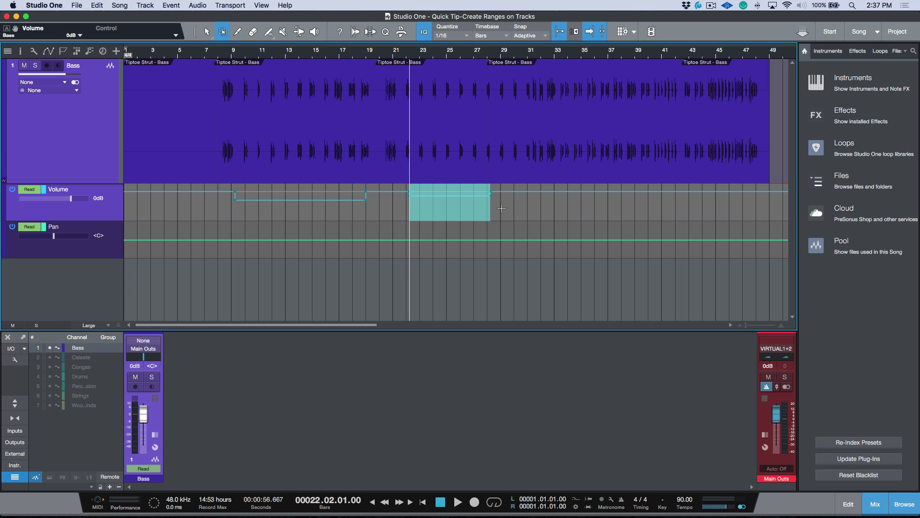
{"action": "key", "text": "super+z"}
{"action": "key", "text": "super+z"}
{"action": "left_click", "coordinate": [469, 300]}
{"action": "key", "text": "a"}
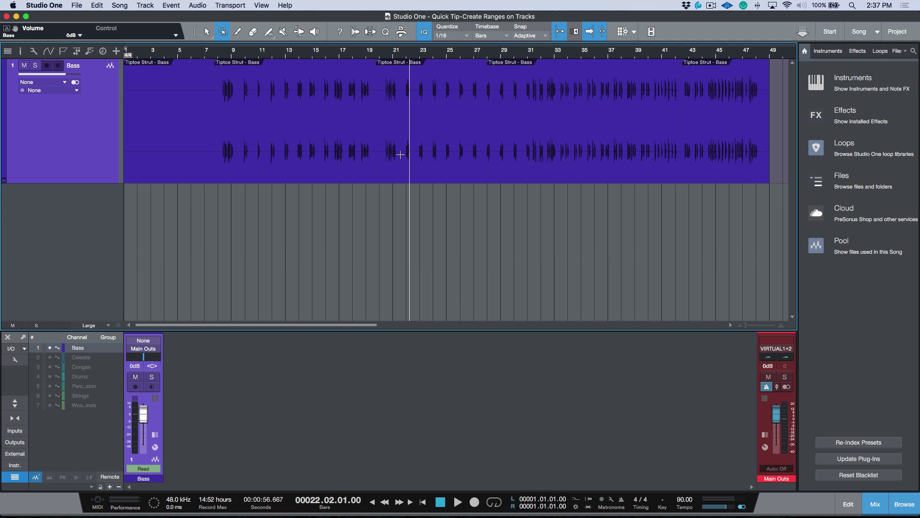
Try lowering the Bass Volume envelope over a manually drawn range matching the third event, and undo the dip.
{"action": "key", "text": "1"}
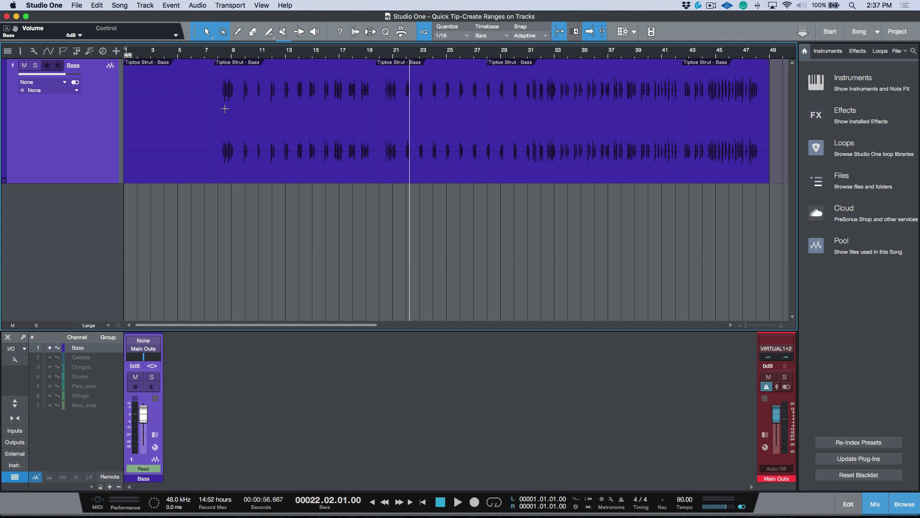
{"action": "left_click", "coordinate": [313, 135]}
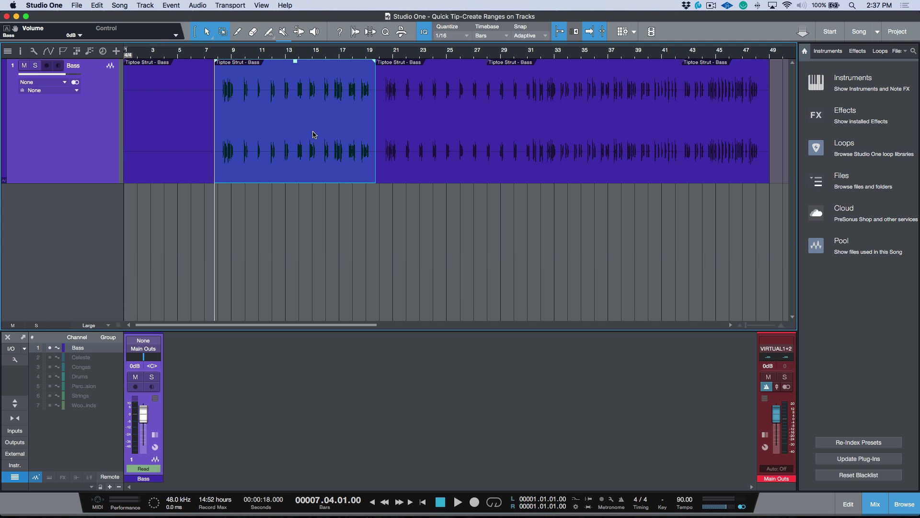
{"action": "left_click", "coordinate": [405, 128]}
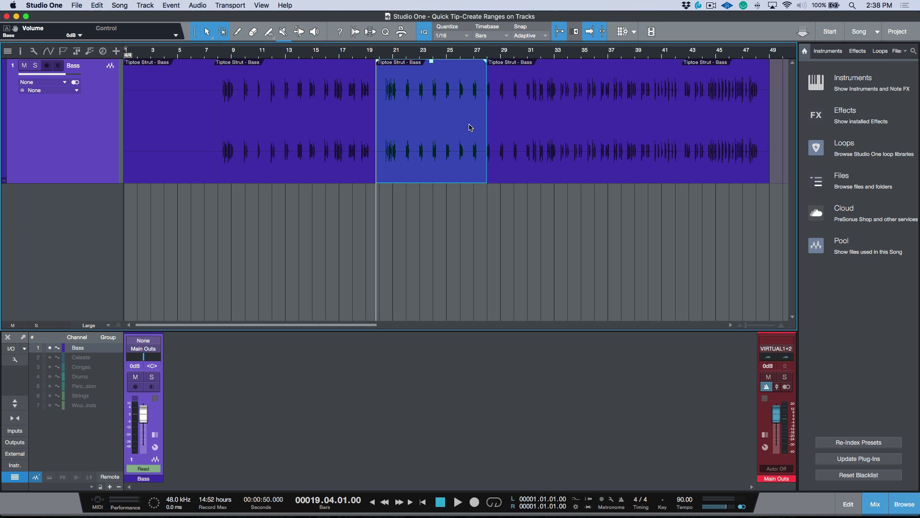
{"action": "key", "text": "a"}
{"action": "left_click_drag", "start_coordinate": [487, 198], "coordinate": [377, 205]}
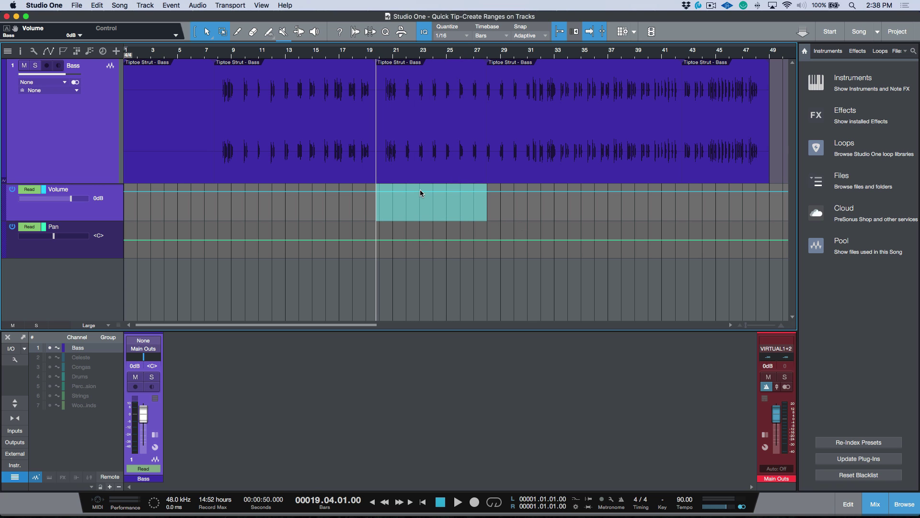
{"action": "left_click_drag", "start_coordinate": [422, 187], "coordinate": [422, 191]}
{"action": "key", "text": "super+z"}
Select the third and fifth Bass events with the envelopes hidden, and create ranges from both events.
{"action": "left_click", "coordinate": [450, 147]}
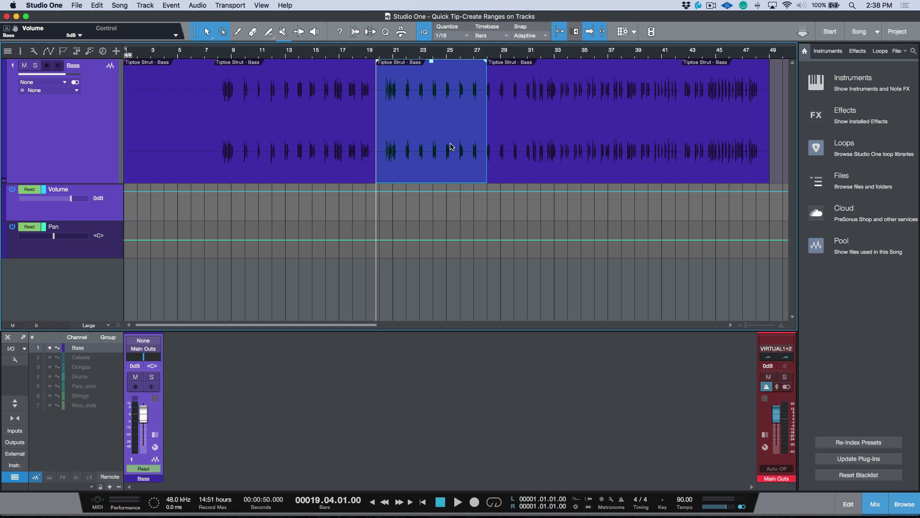
{"action": "key", "text": "a"}
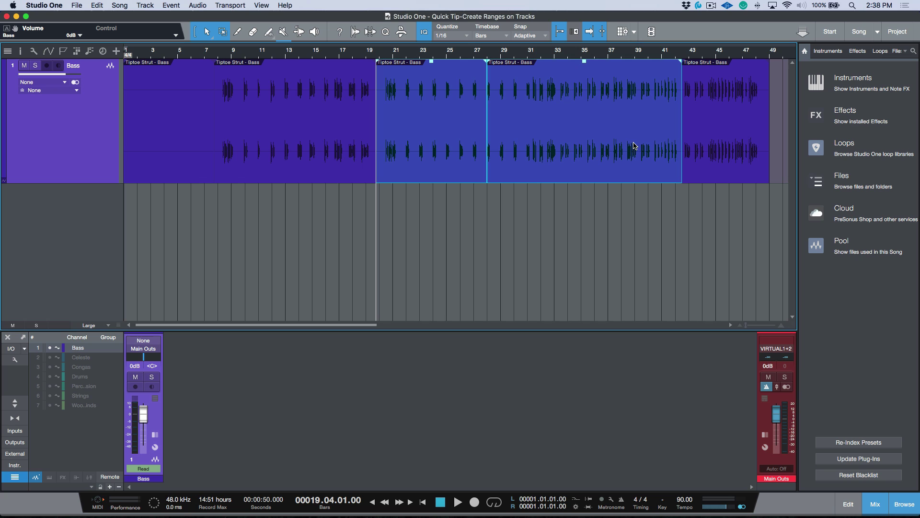
{"action": "left_click", "coordinate": [738, 147], "text": "shift"}
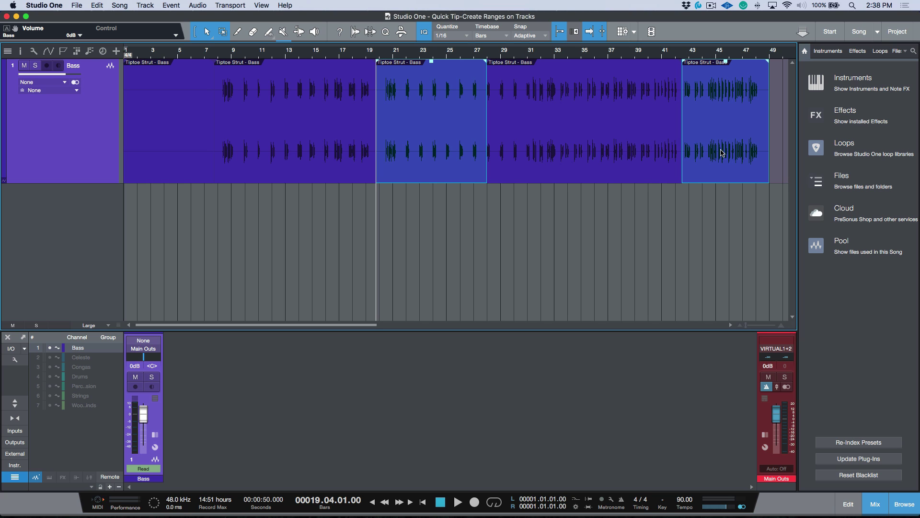
{"action": "key", "text": "shift+r"}
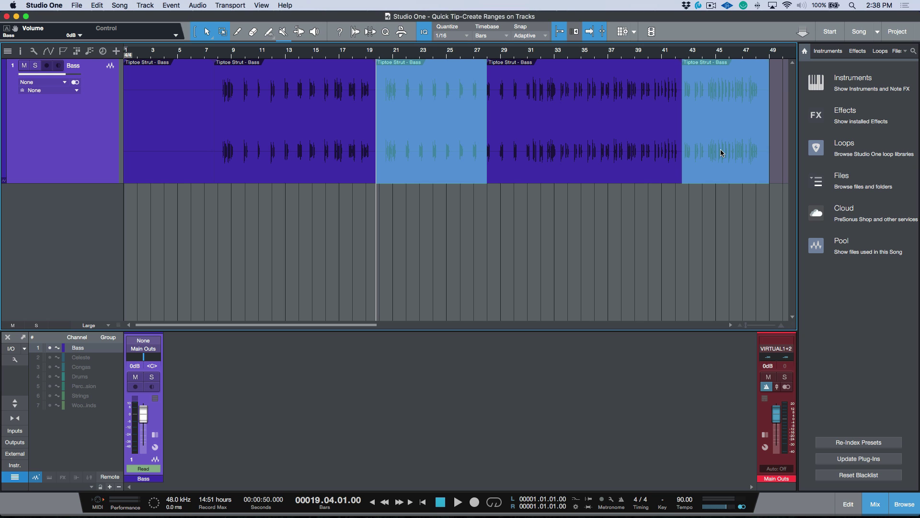
Try lowering the Bass Volume envelope inside both event ranges, undo the dips, and hide the envelopes.
{"action": "key", "text": "a"}
{"action": "left_click_drag", "start_coordinate": [421, 191], "coordinate": [421, 202]}
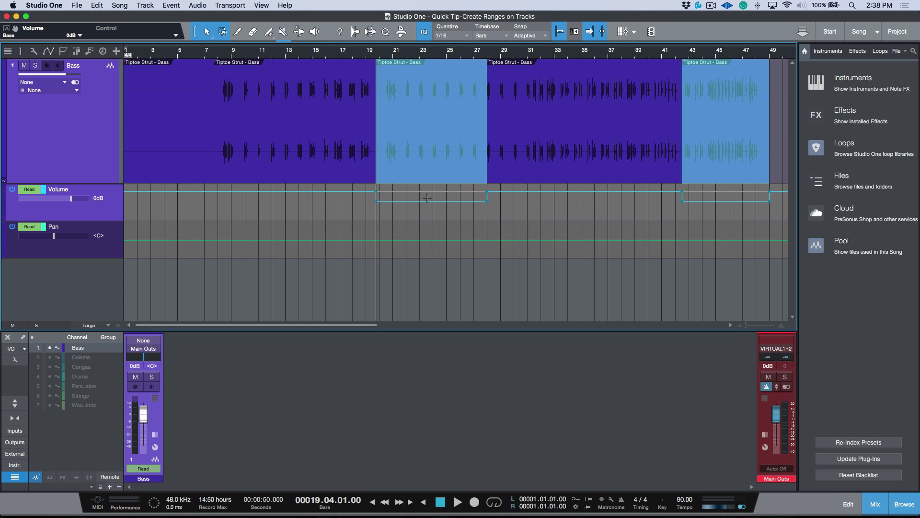
{"action": "key", "text": "super+z"}
{"action": "left_click", "coordinate": [427, 197]}
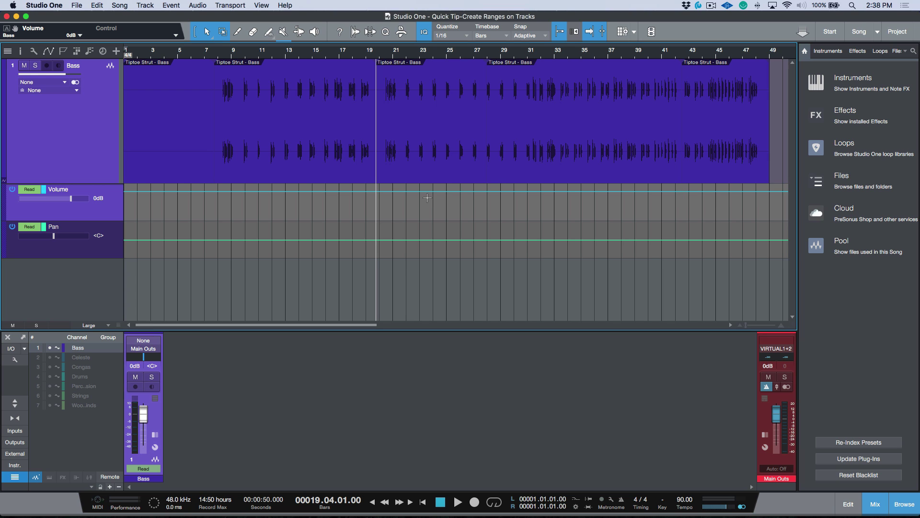
{"action": "key", "text": "a"}
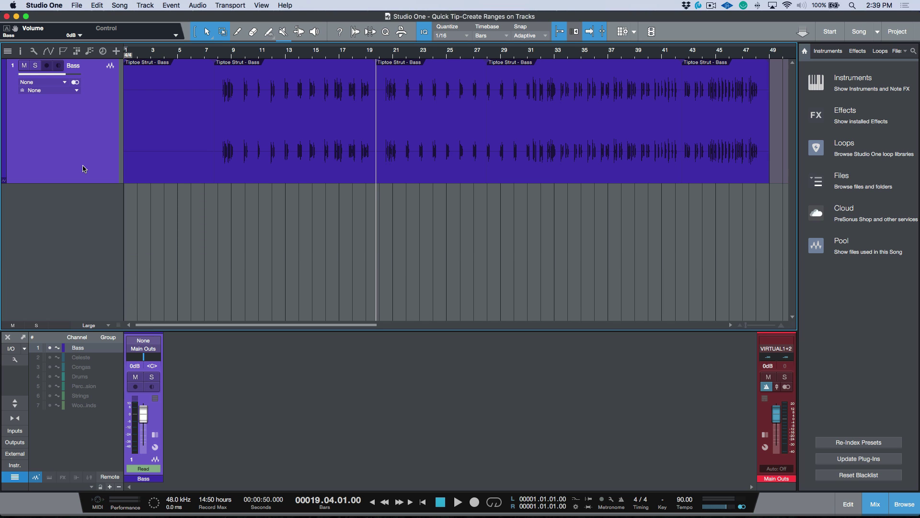
Show and re-enable the hidden Celeste through Woodwinds tracks, and select the Bass track.
{"action": "left_click", "coordinate": [50, 357]}
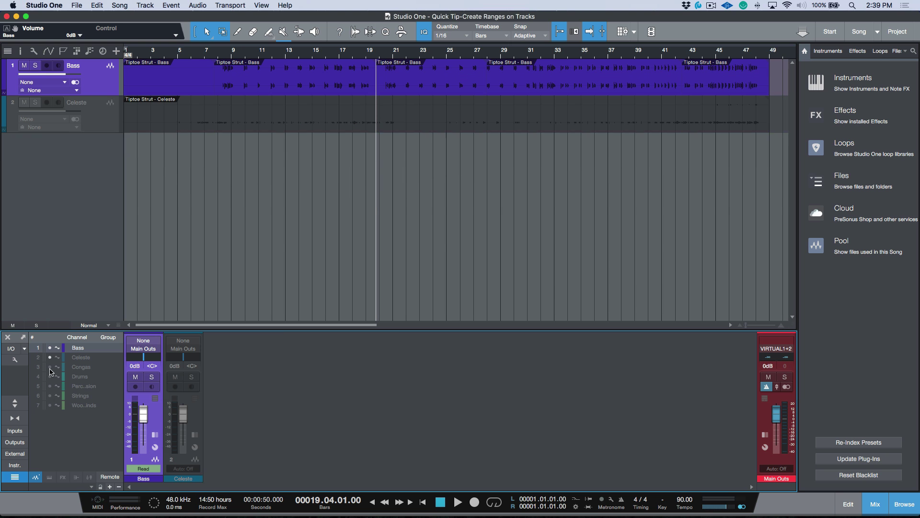
{"action": "left_click_drag", "start_coordinate": [50, 368], "coordinate": [54, 425]}
{"action": "left_click", "coordinate": [100, 122]}
{"action": "left_click", "coordinate": [107, 296], "text": "shift"}
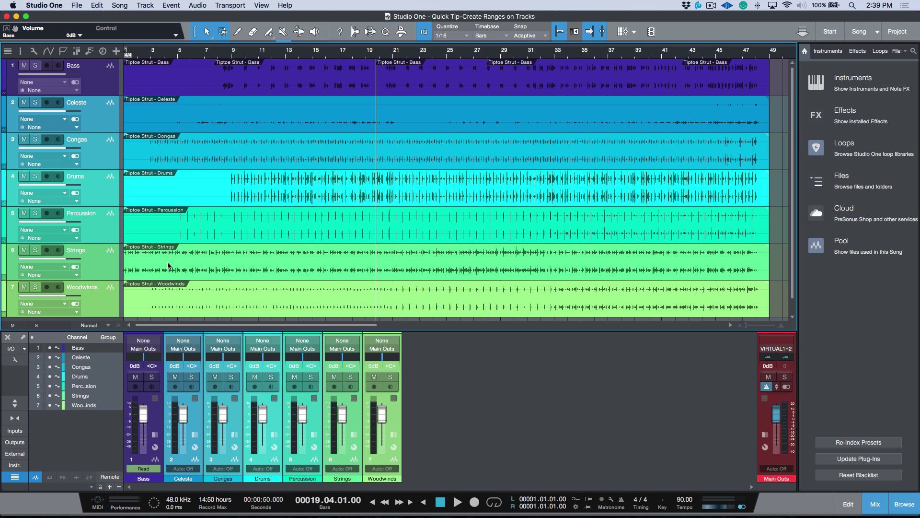
{"action": "key", "text": "Up"}
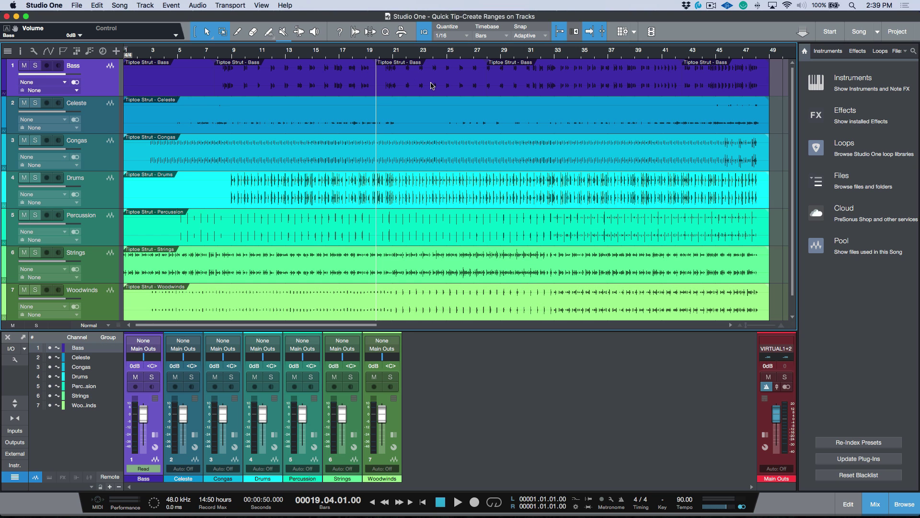
Add a bus with a Volume automation track below Bass, and reduce the track heights to fit all tracks.
{"action": "left_click", "coordinate": [511, 85]}
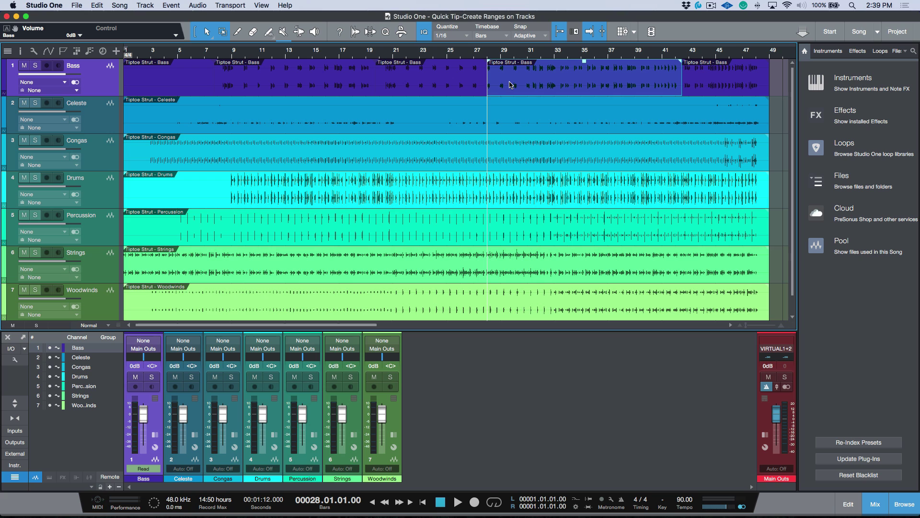
{"action": "left_click", "coordinate": [726, 83]}
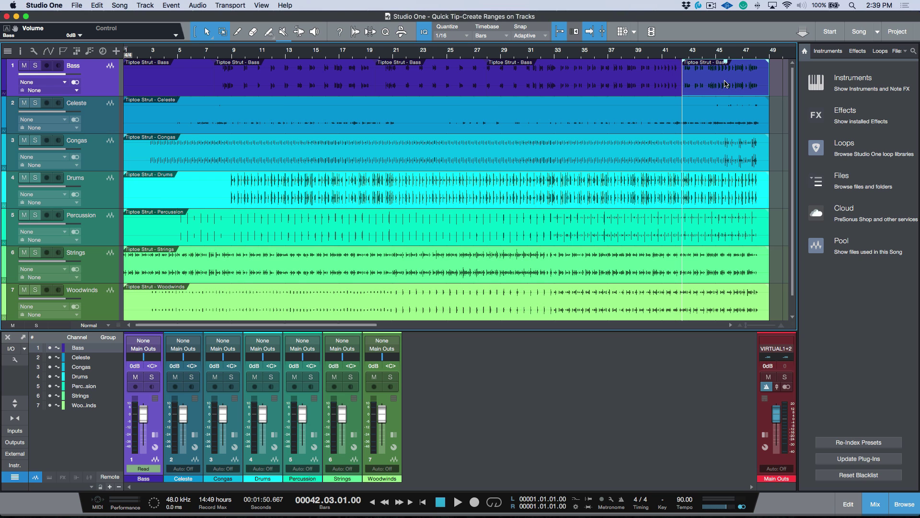
{"action": "left_click", "coordinate": [442, 86]}
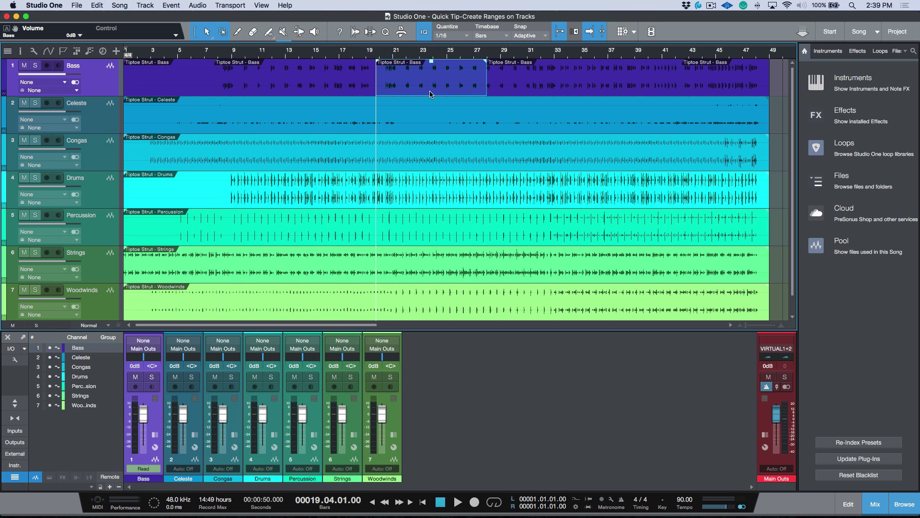
{"action": "key", "text": "b"}
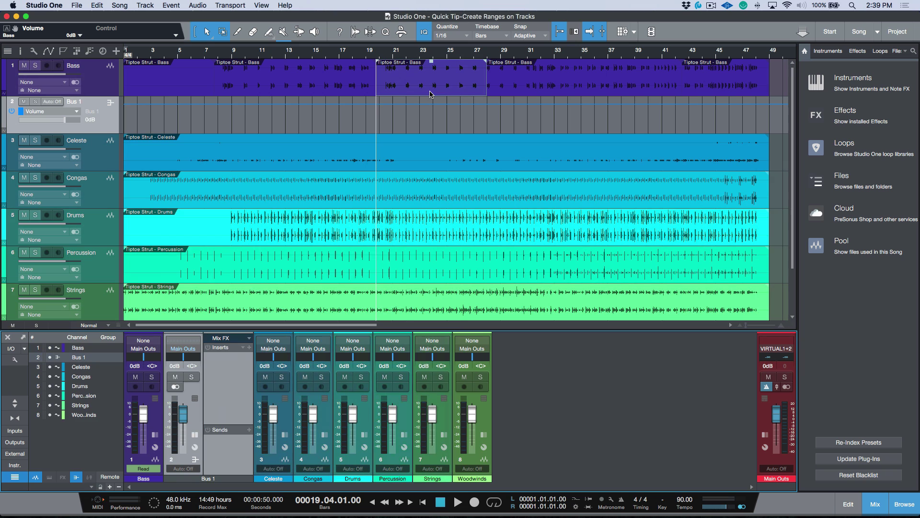
{"action": "key", "text": "shift+w"}
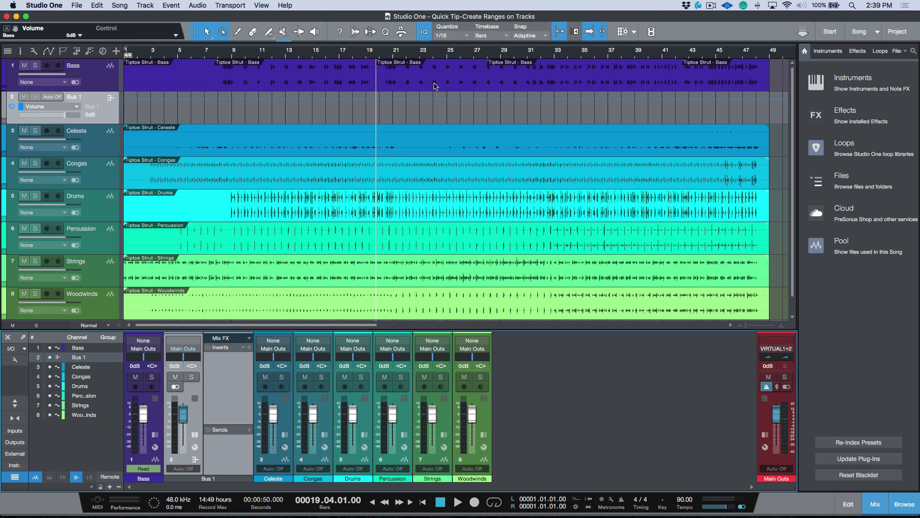
Create a range from the third Bass event, extended across all tracks, and hide the mixer console.
{"action": "double_click", "coordinate": [435, 86]}
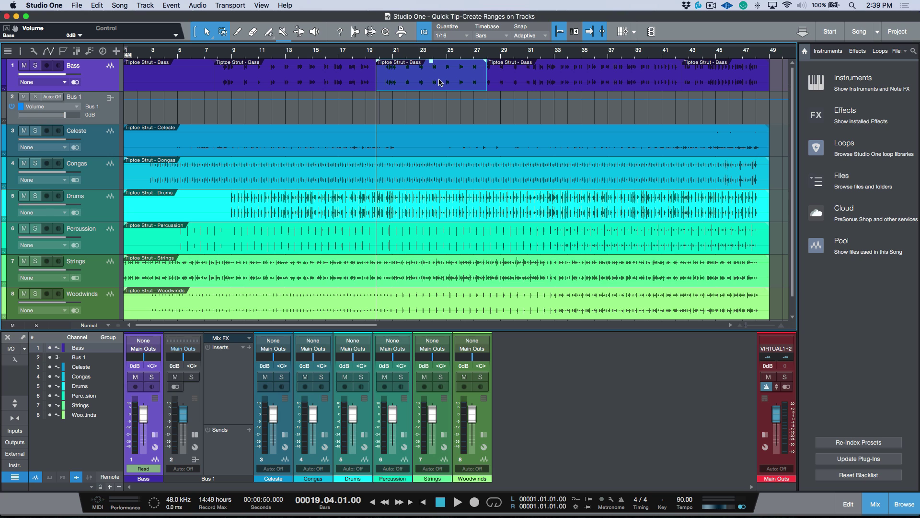
{"action": "key", "text": "shift+r"}
{"action": "double_click", "coordinate": [438, 82]}
{"action": "double_click", "coordinate": [432, 84]}
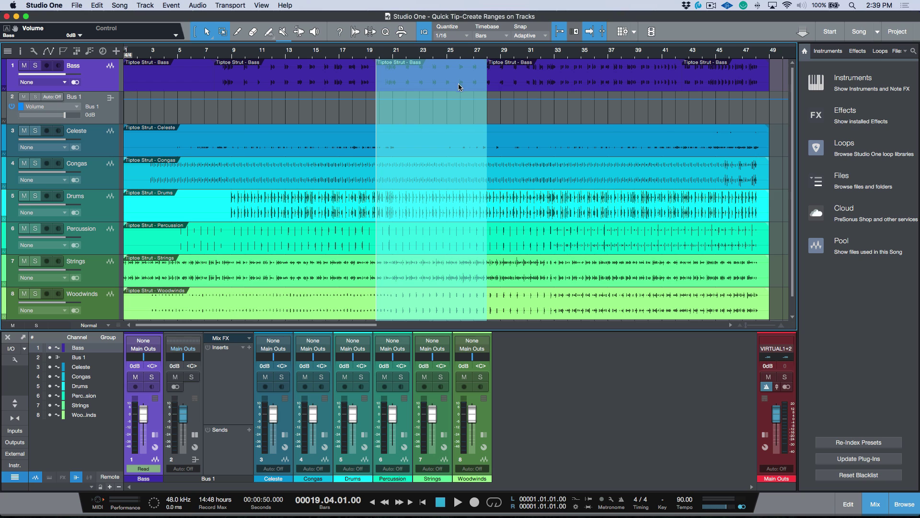
{"action": "key", "text": "F3"}
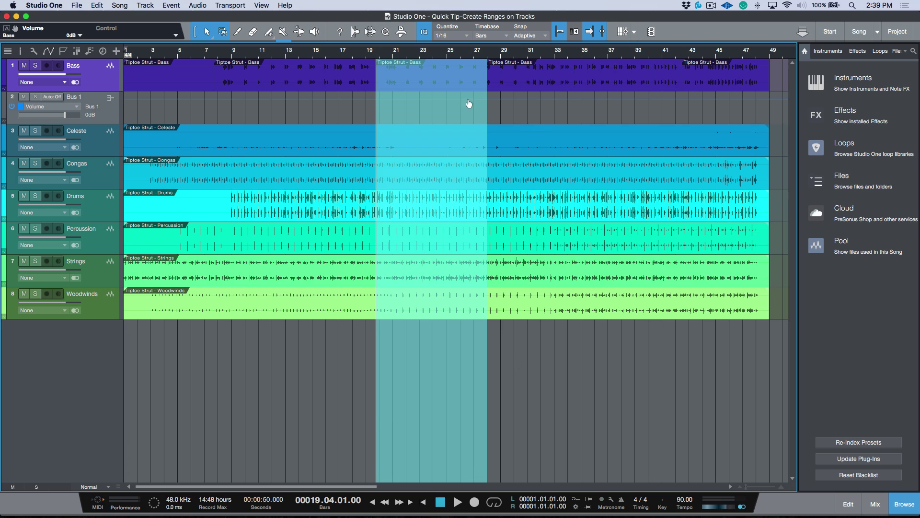
Clear the all-track range and create a range from the third Bass event on the Bass track only.
{"action": "left_click", "coordinate": [500, 79]}
{"action": "left_click", "coordinate": [446, 80]}
{"action": "double_click", "coordinate": [444, 77]}
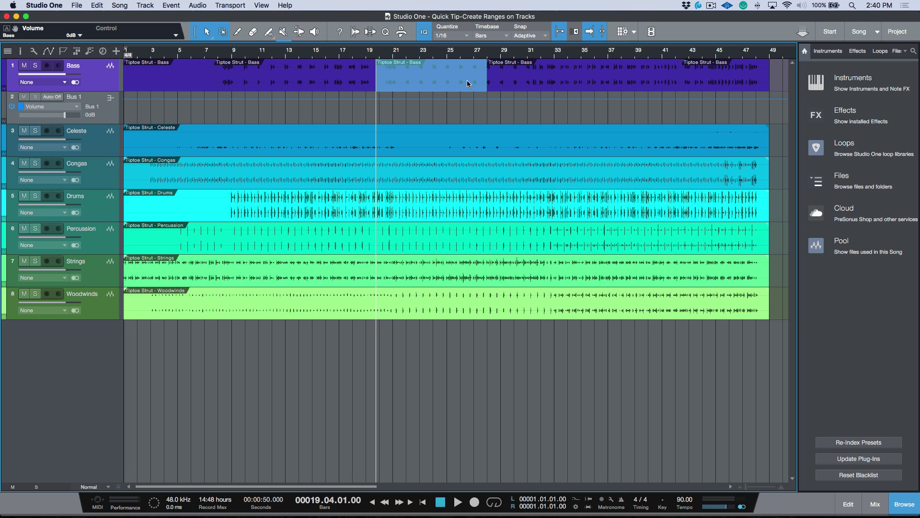
Create a range from the fourth Bass event across all tracks and lower the Bus 1 Volume automation inside it.
{"action": "left_click", "coordinate": [608, 82]}
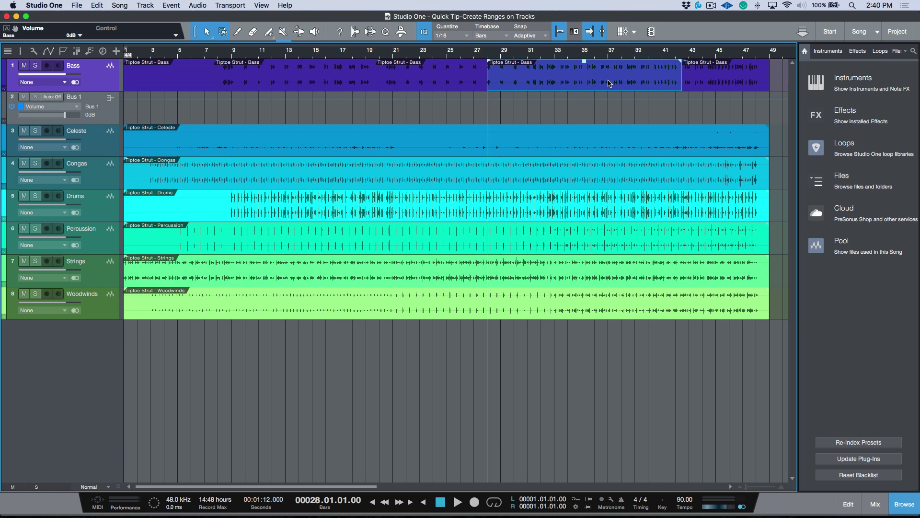
{"action": "double_click", "coordinate": [608, 80], "text": "alt"}
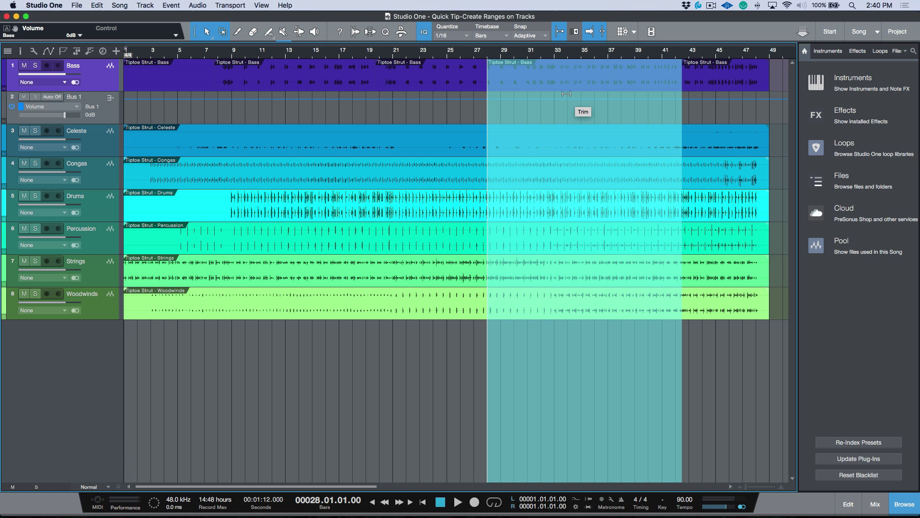
{"action": "left_click_drag", "start_coordinate": [560, 94], "coordinate": [560, 104]}
{"action": "left_click", "coordinate": [562, 106]}
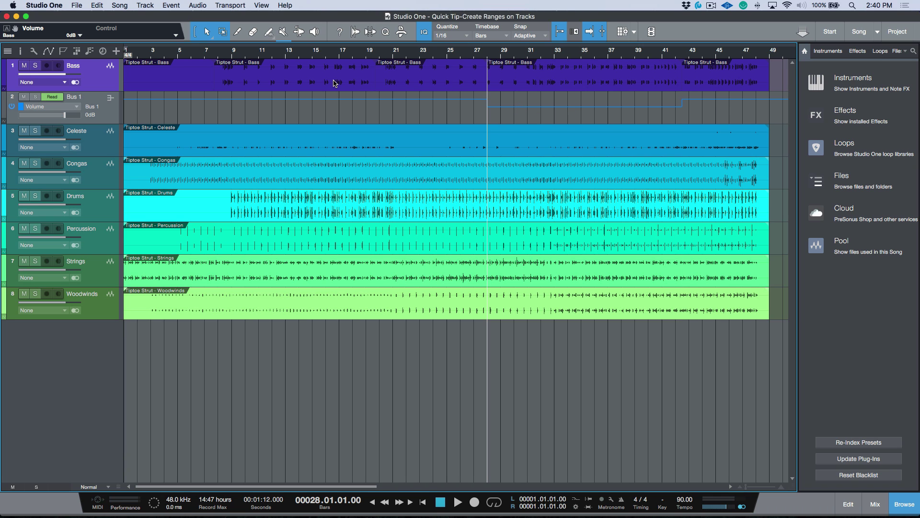
Remove the Bus 1 automation track and enlarge the remaining tracks to Medium height.
{"action": "left_click", "coordinate": [106, 103]}
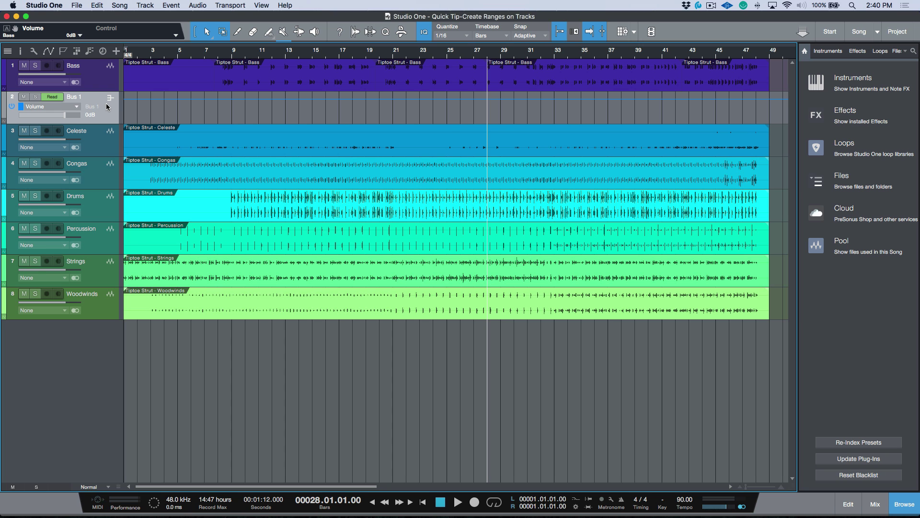
{"action": "key", "text": "shift+t"}
{"action": "key", "text": "shift+e"}
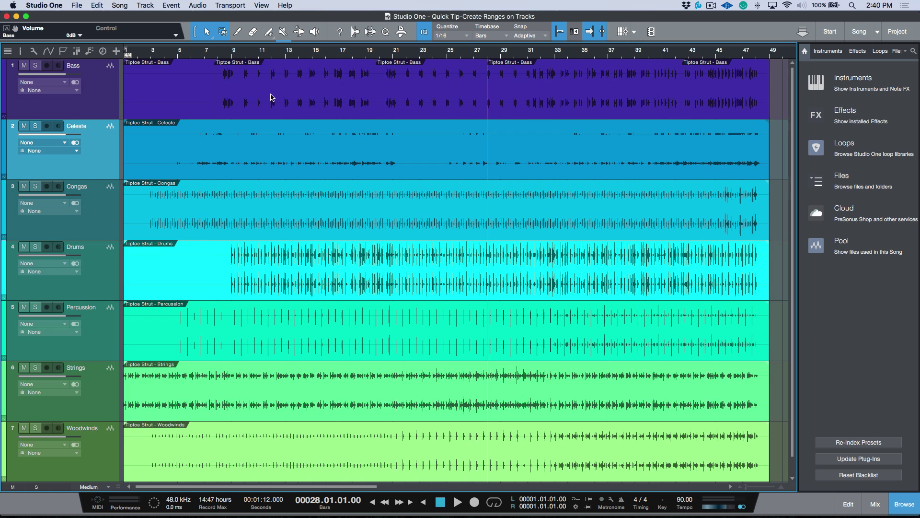
Create a range from the second Bass event on its own track and clear the selection.
{"action": "left_click", "coordinate": [272, 95]}
{"action": "double_click", "coordinate": [280, 96]}
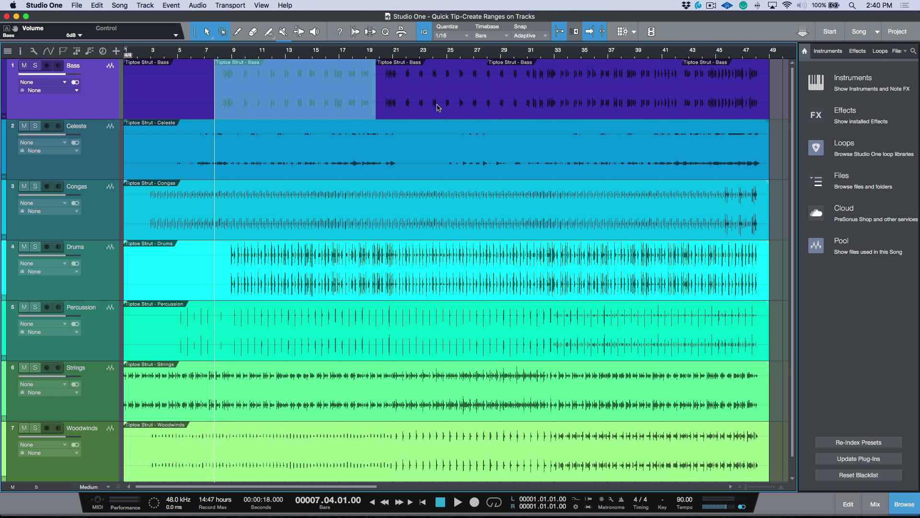
{"action": "key", "text": "super+d"}
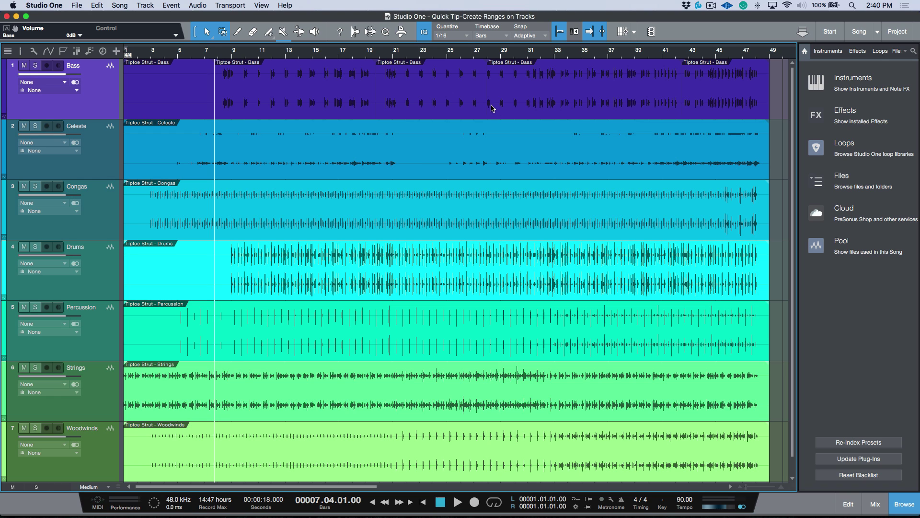
Remove the Celeste through Woodwinds tracks from the arrangement, keeping only Bass.
{"action": "left_click", "coordinate": [101, 152]}
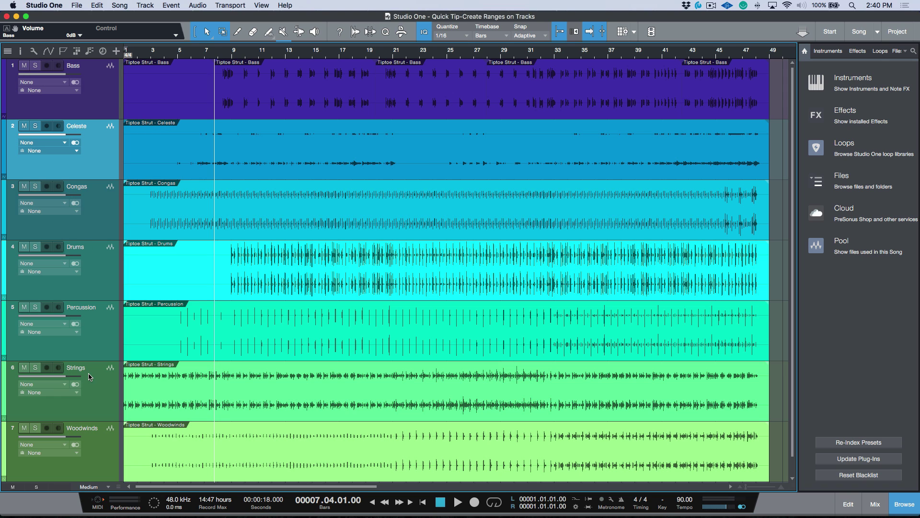
{"action": "left_click", "coordinate": [96, 443], "text": "shift"}
{"action": "key", "text": "Delete"}
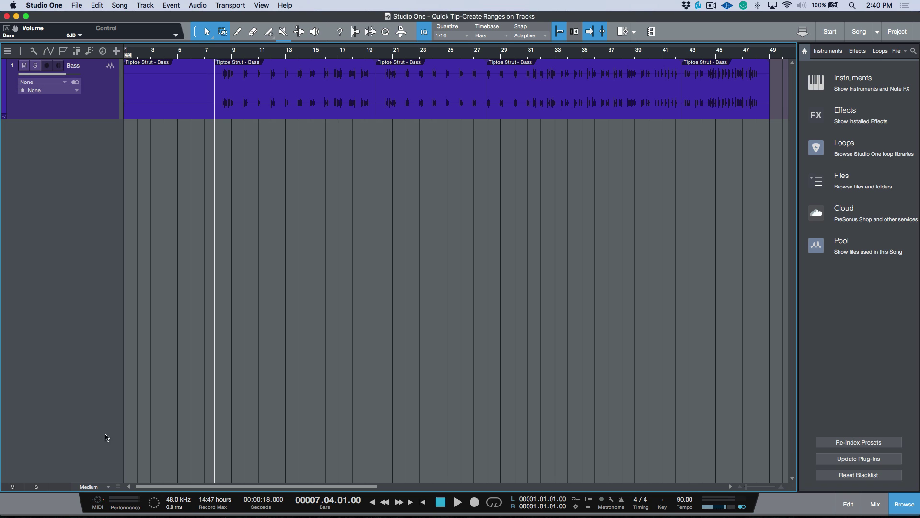
Select the second and fourth Bass events together and create ranges from them.
{"action": "left_click", "coordinate": [343, 109]}
{"action": "left_click", "coordinate": [524, 108], "text": "shift"}
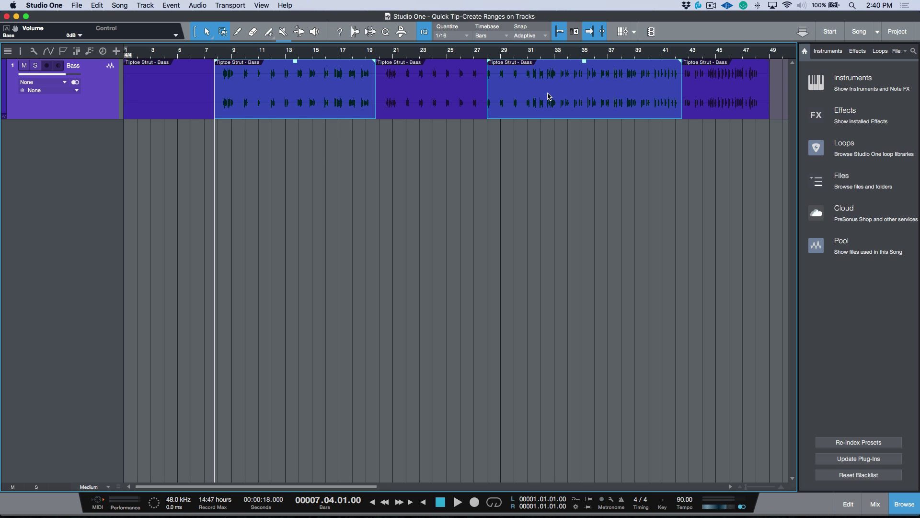
{"action": "key", "text": "shift+r"}
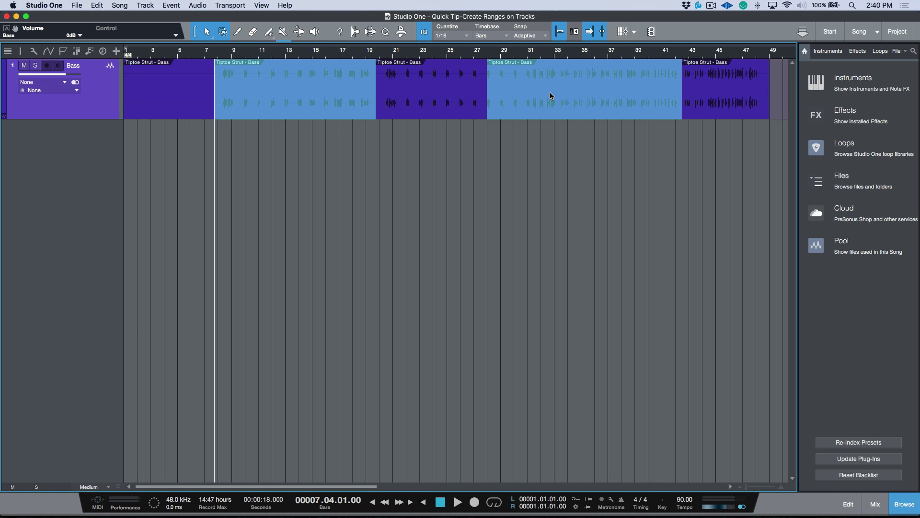
Show the Bass track's envelopes and lower the Volume envelope inside both selected ranges.
{"action": "right_click", "coordinate": [101, 91]}
{"action": "left_click", "coordinate": [127, 97]}
{"action": "left_click_drag", "start_coordinate": [314, 127], "coordinate": [315, 133]}
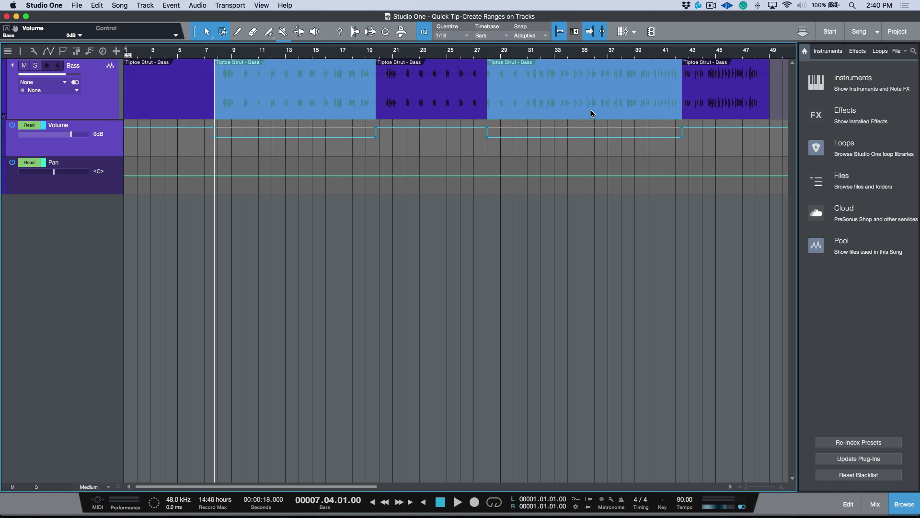